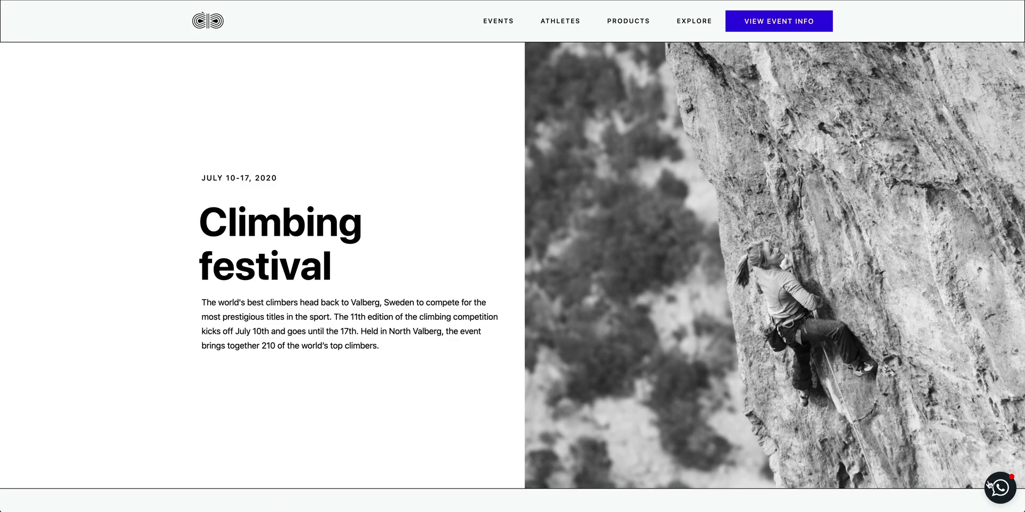
Step: Open the chat panel from the WhatsApp bubble at the bottom right of the live Climbing festival homepage
left_click(989, 486)
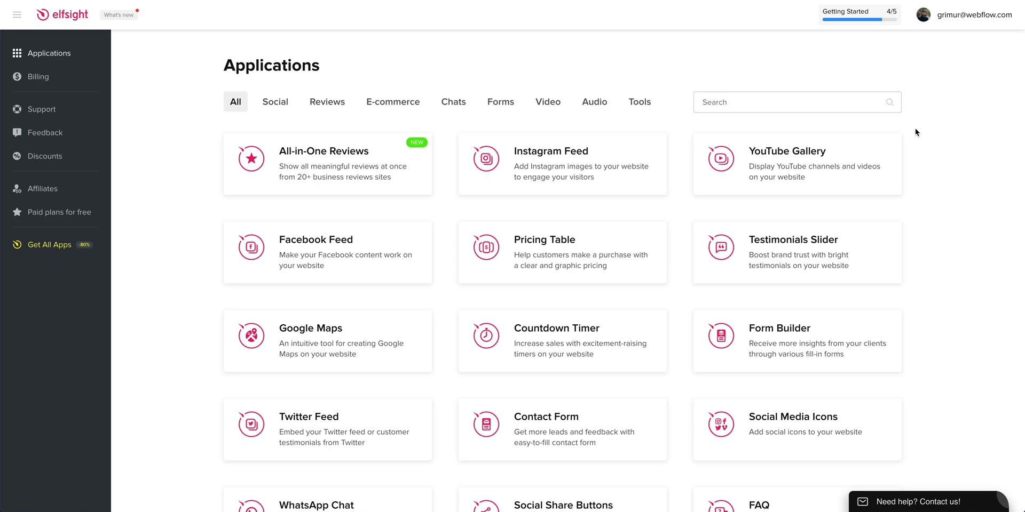
Step: Search apps for 'whatsapp' and create a WhatsApp Chat widget from the Sale template
left_click(861, 102)
type("whatsapp")
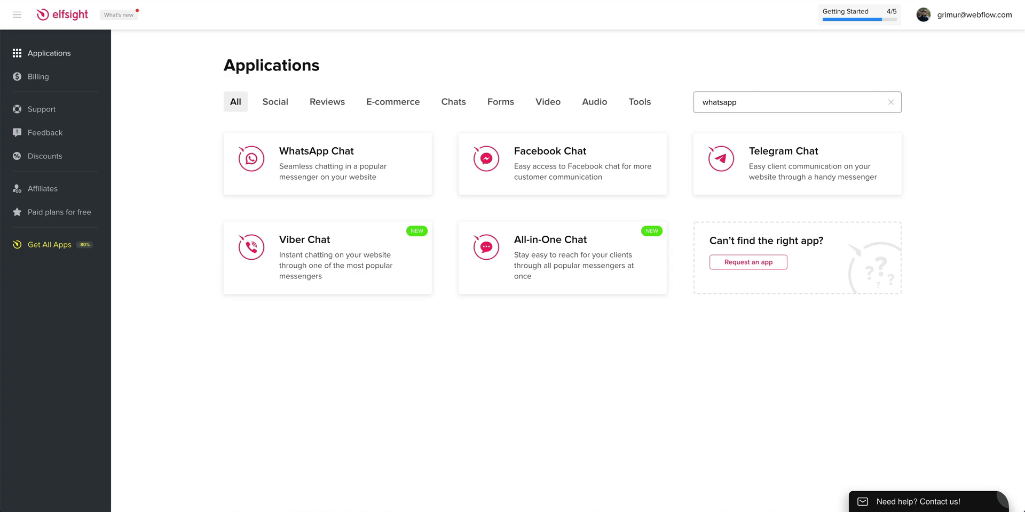
mouse_move(369, 170)
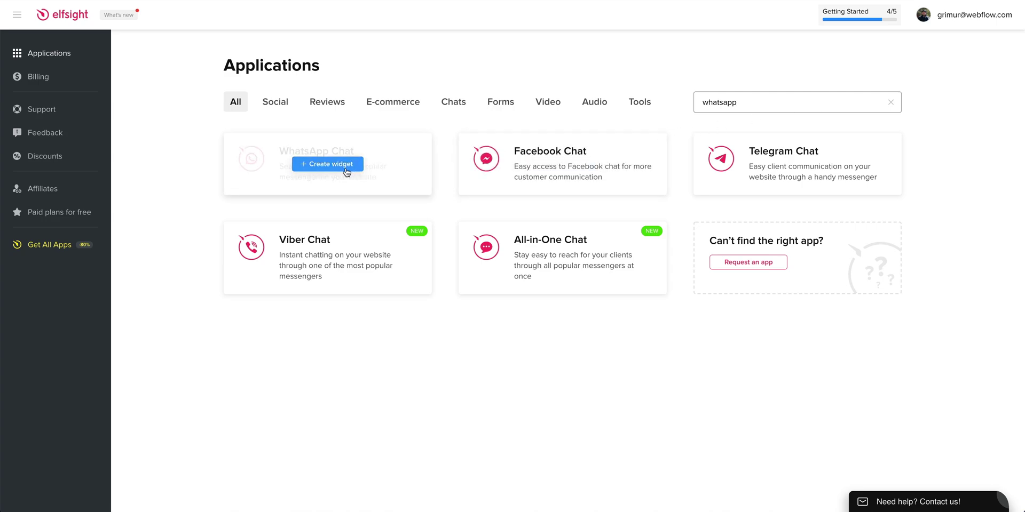
left_click(346, 172)
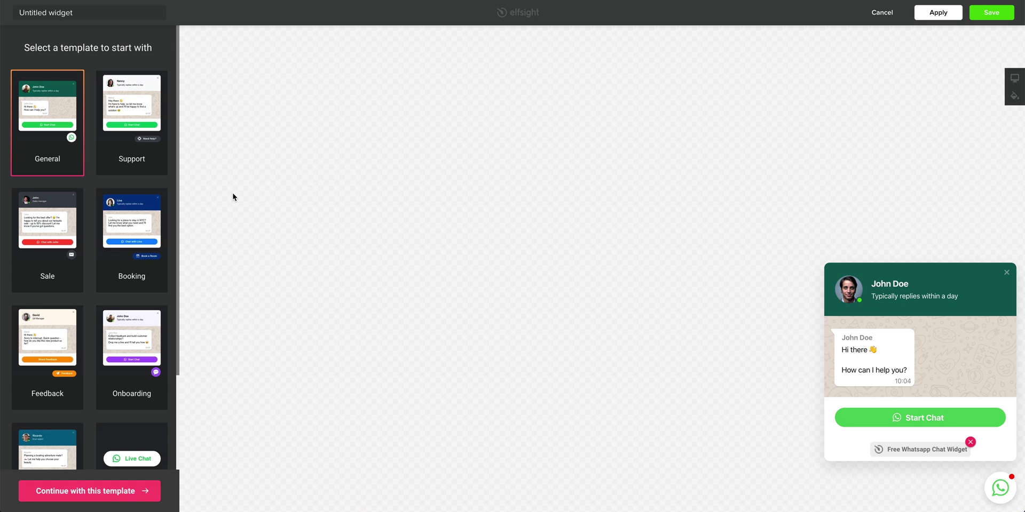
left_click(62, 261)
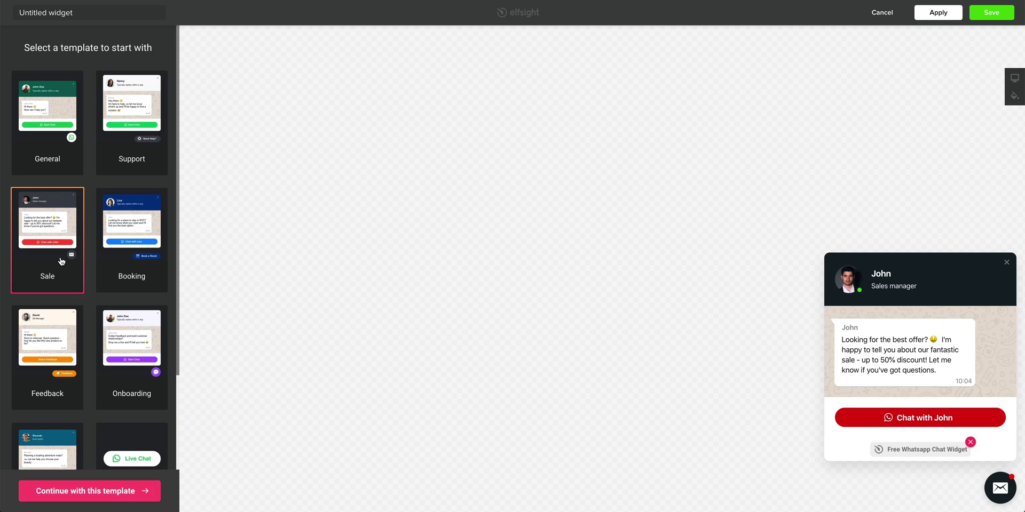
left_click(98, 490)
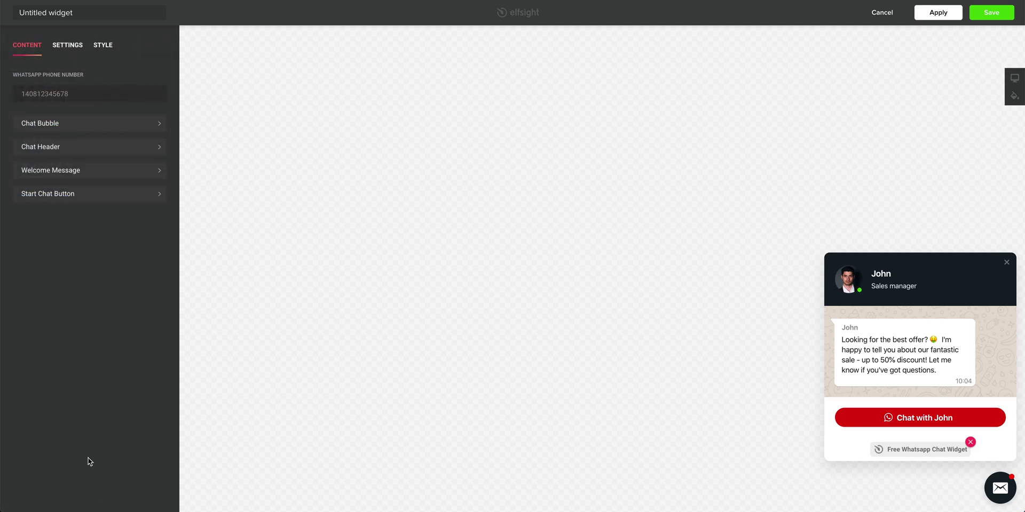
Step: Enter the WhatsApp phone number and set the chat bubble icon to WhatsApp
left_click(50, 95)
type("14155552356")
left_click(77, 129)
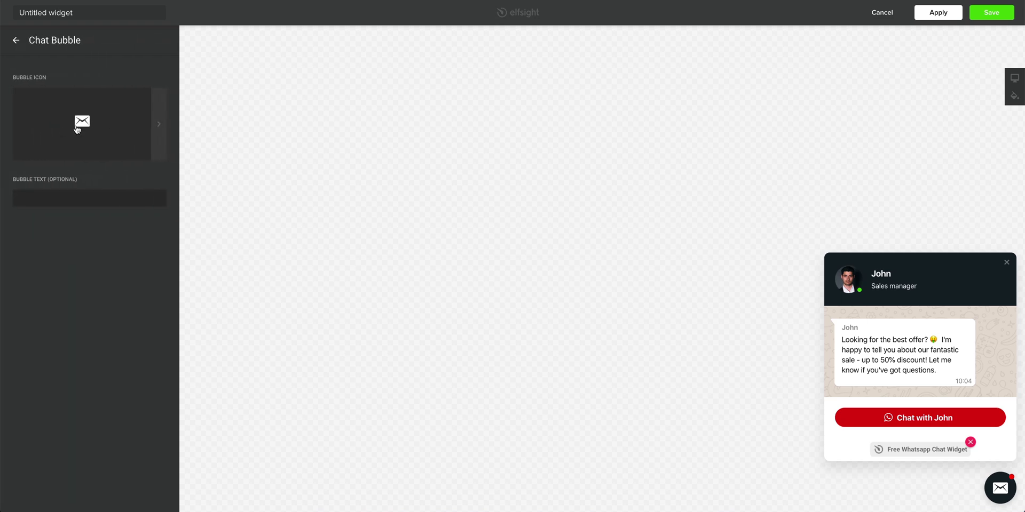
left_click(77, 130)
left_click(77, 129)
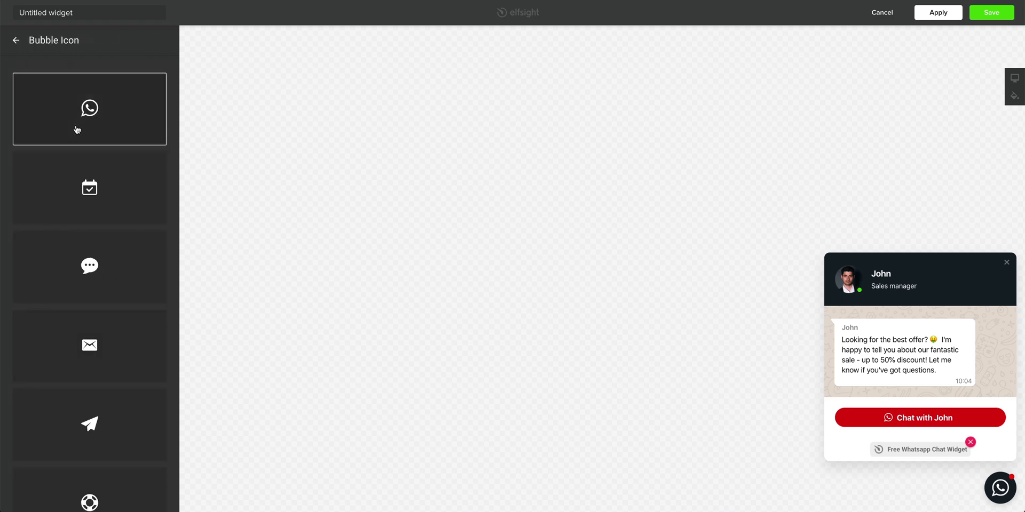
left_click(13, 45)
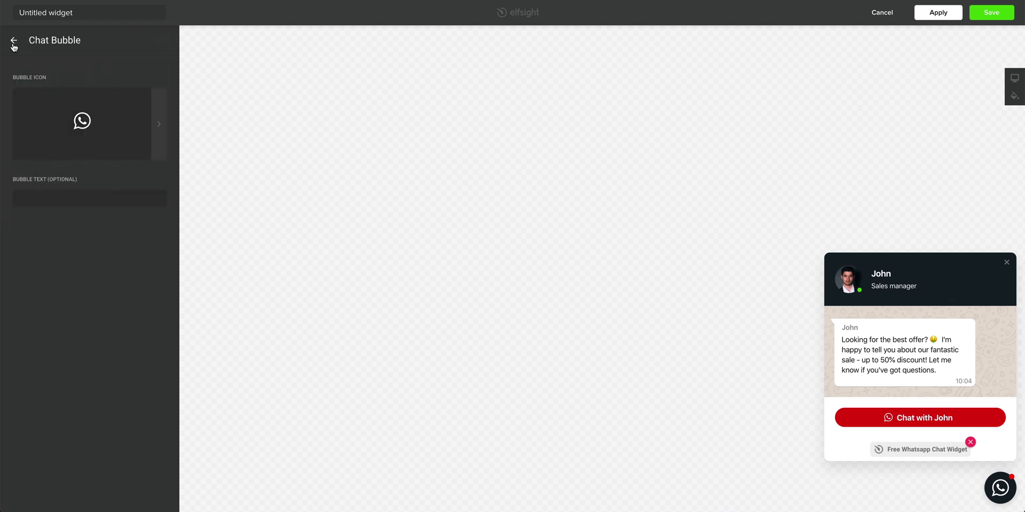
Step: Leave the chat bubble's optional text empty
left_click(64, 197)
type("Some text here")
key("ctrl+a")
key("BackSpace")
left_click(26, 51)
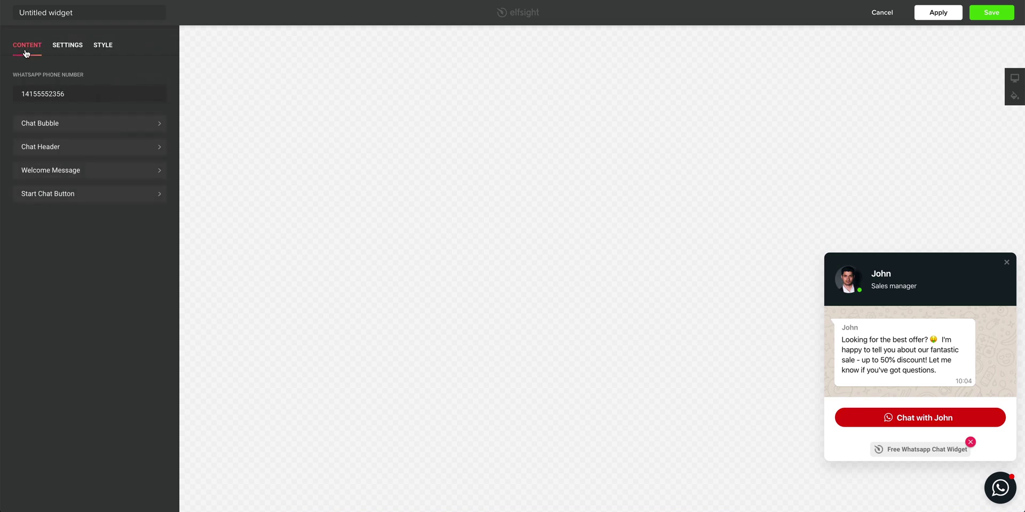
Step: Replace the welcome message text with a new pasted greeting
left_click(82, 147)
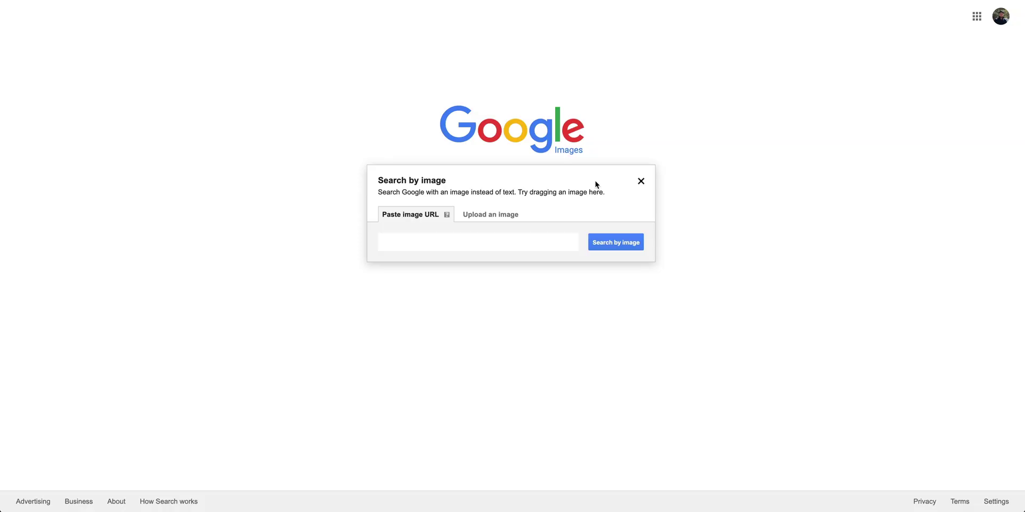
key("ctrl+v")
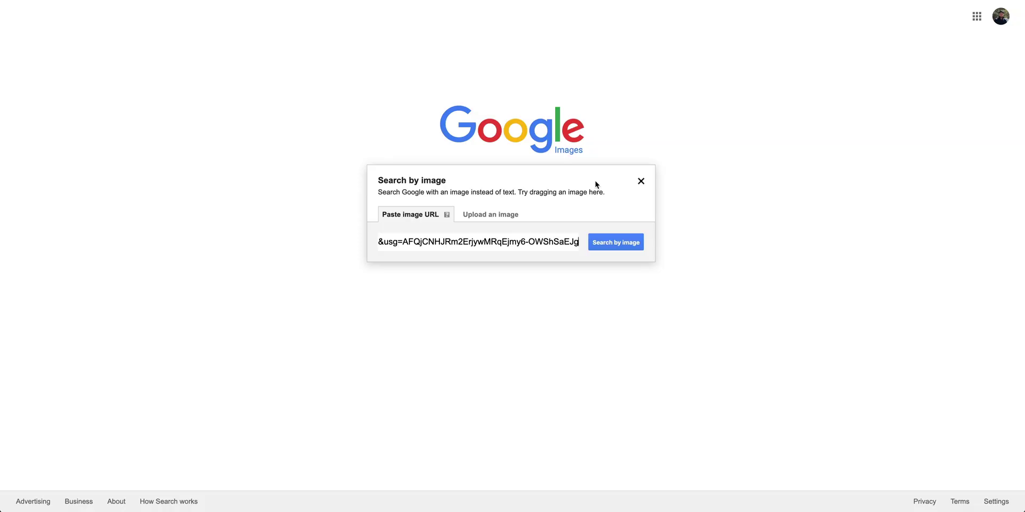
left_click(618, 248)
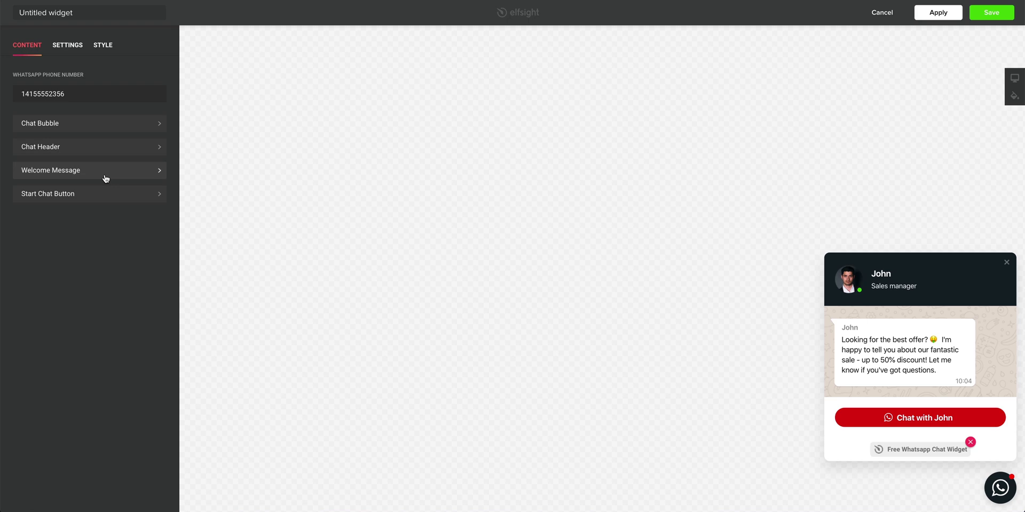
left_click(105, 177)
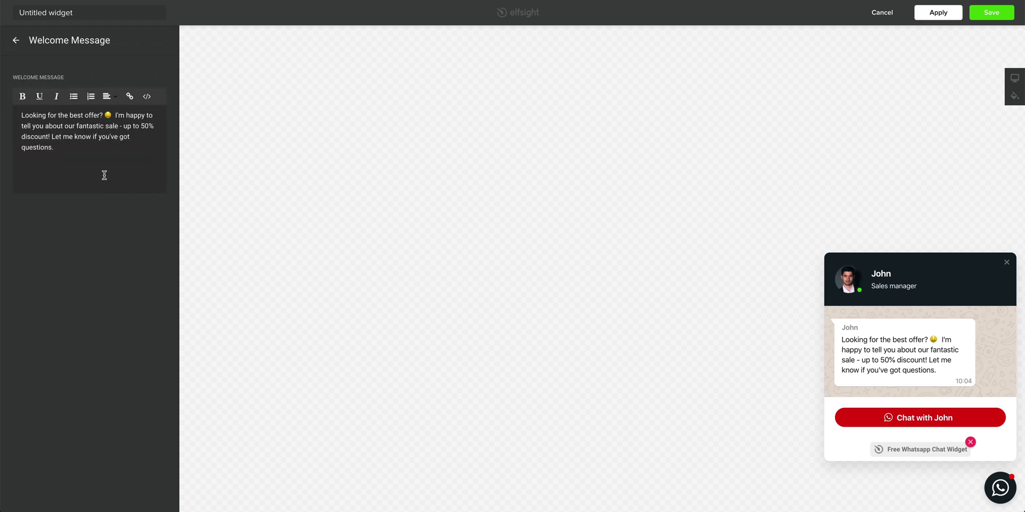
key("ctrl+a")
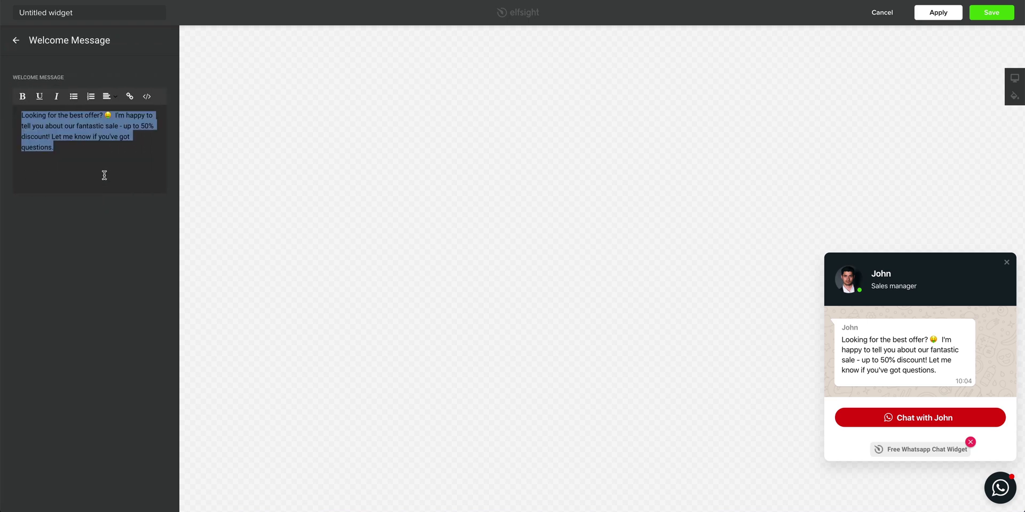
type("Hello there! How can I help you today?")
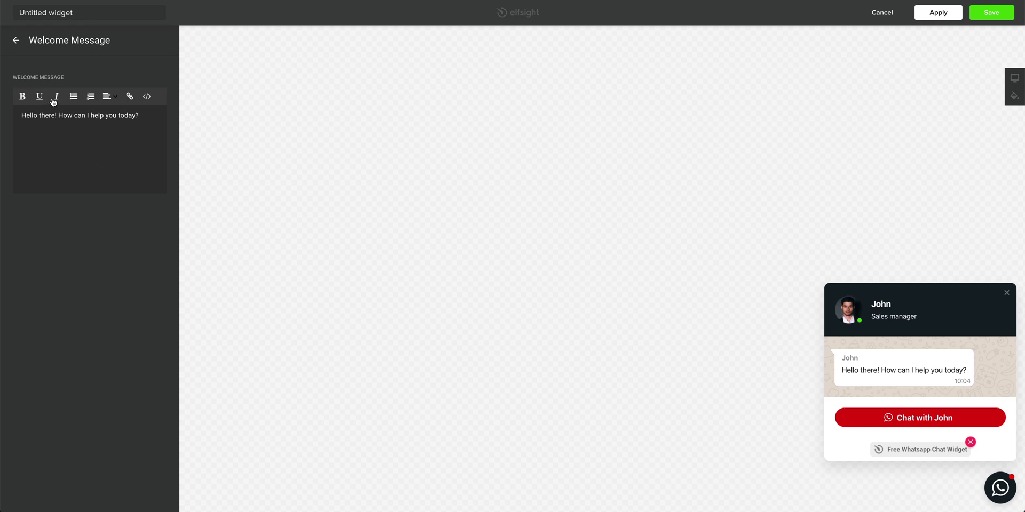
left_click(22, 46)
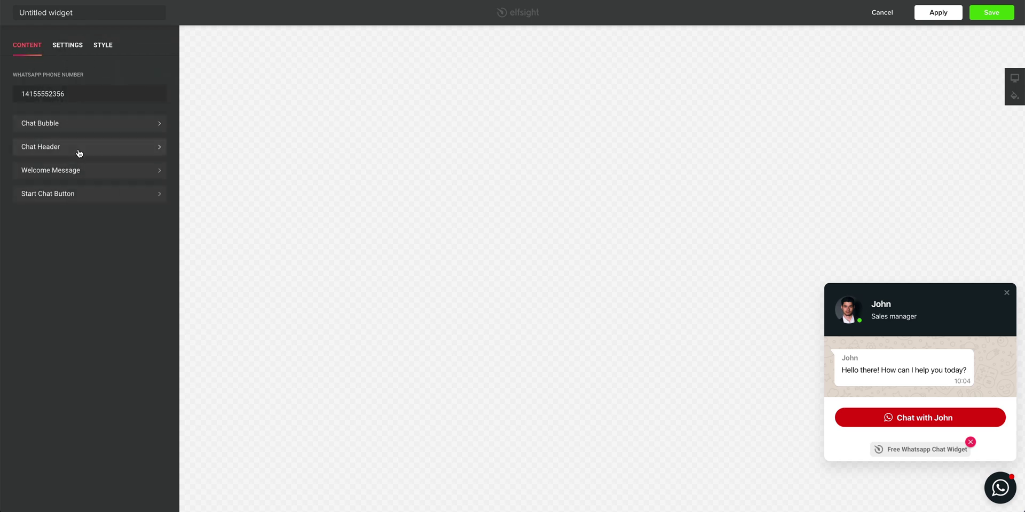
Step: Change the start chat button text to 'Start chat', keeping its WhatsApp icon
left_click(106, 200)
key("ctrl+a")
type("Sta")
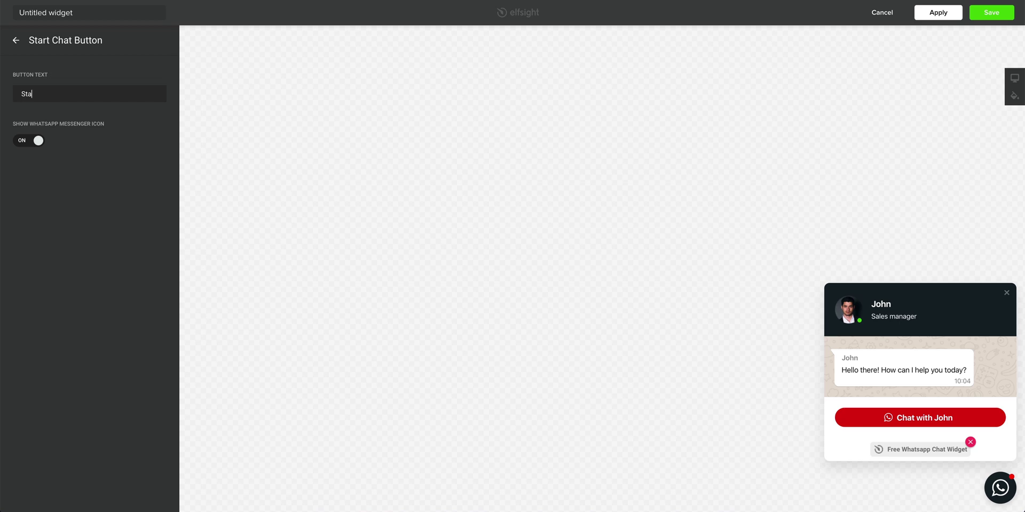
type("rt chat")
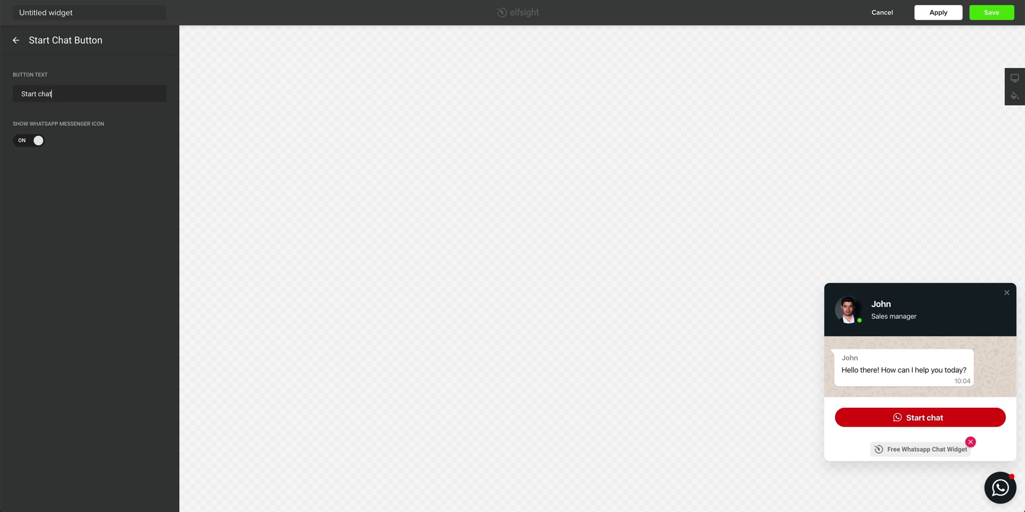
left_click(36, 143)
left_click(36, 144)
left_click(28, 48)
Step: Set the chat button colour to rgb(49, 0, 228) and save the widget
left_click(62, 49)
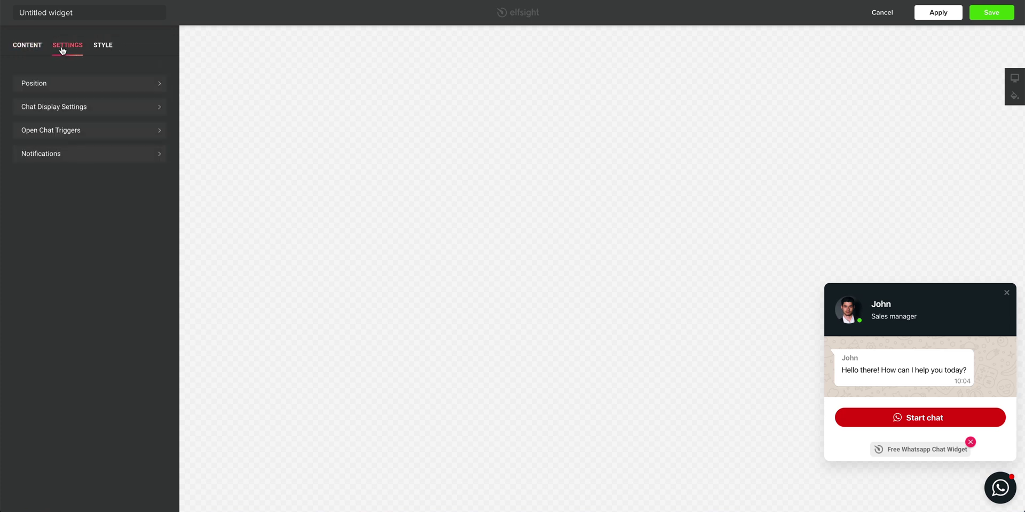
left_click(101, 49)
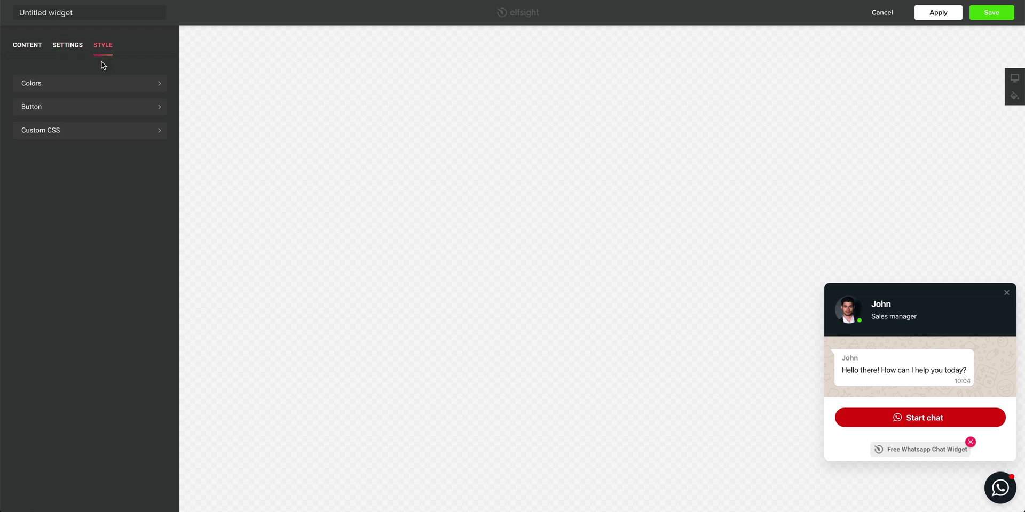
left_click(103, 82)
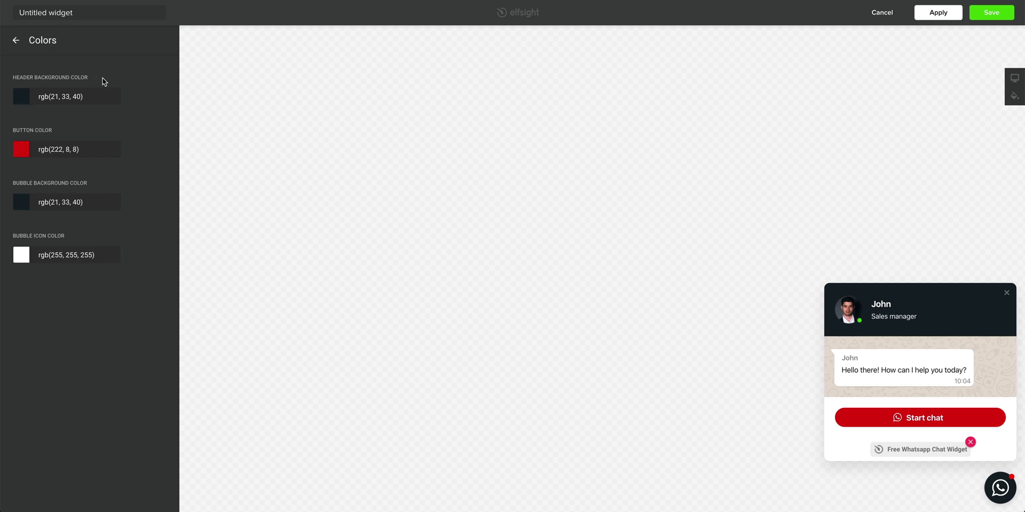
left_click(99, 145)
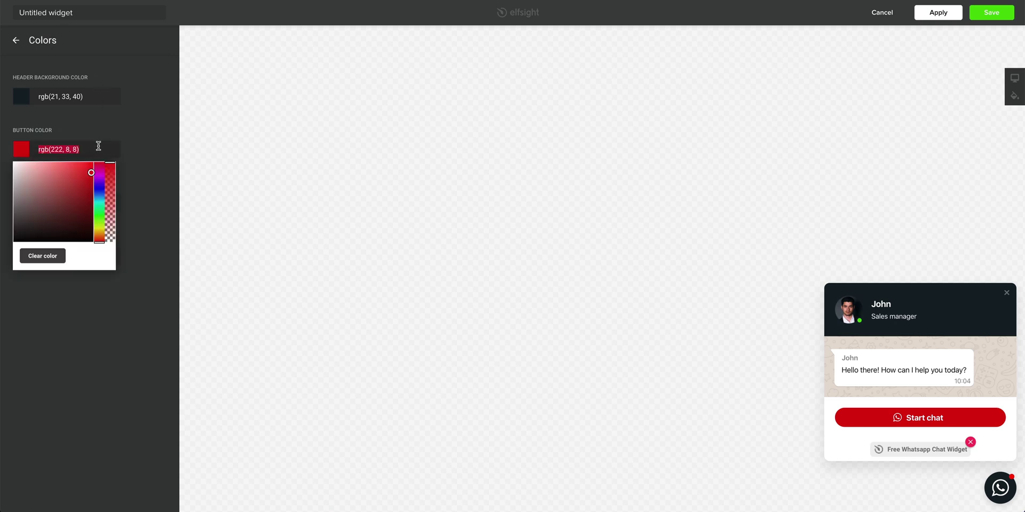
type("rgb(49, 0, 228)")
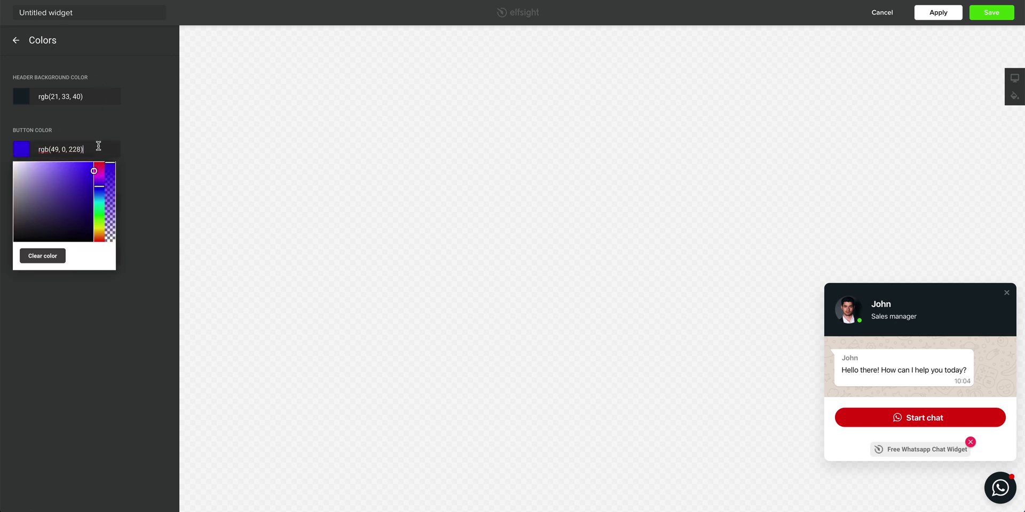
left_click(124, 131)
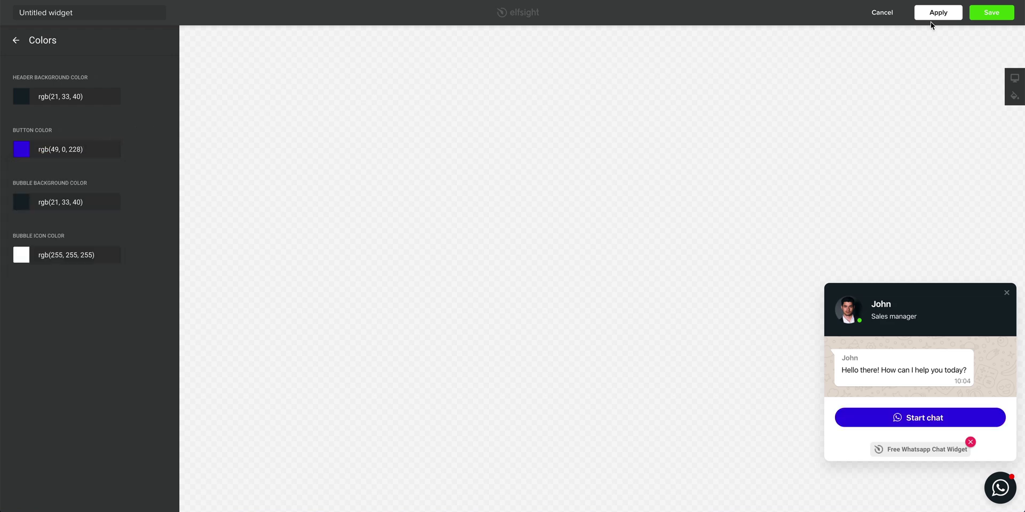
left_click(991, 15)
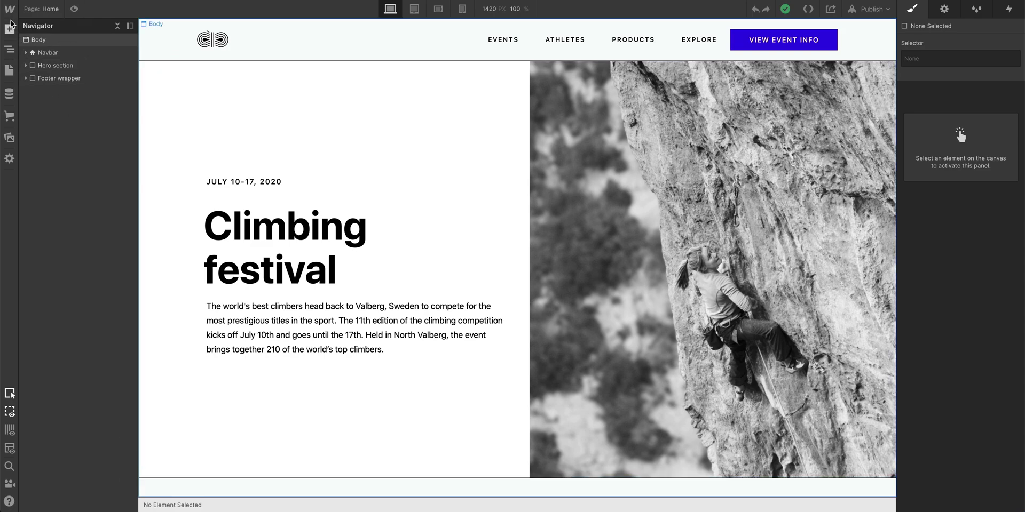
Step: Paste the Elfsight embed code into the project's Head Code and publish to the selected domain
mouse_move(12, 20)
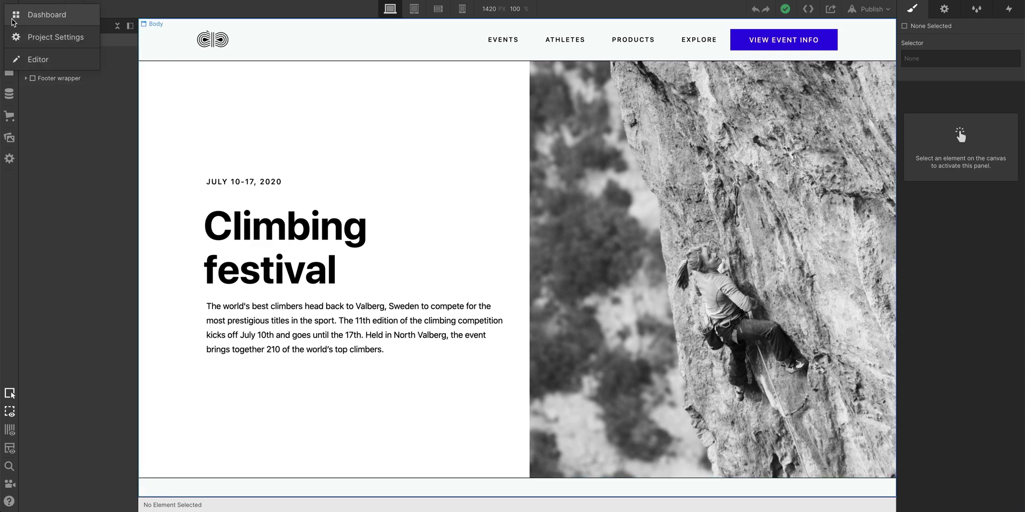
left_click(32, 45)
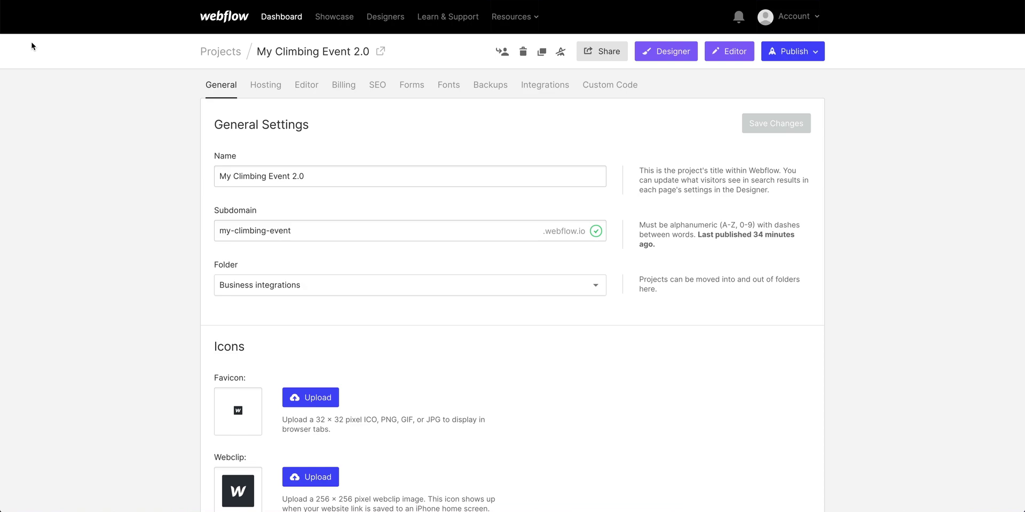
left_click(600, 93)
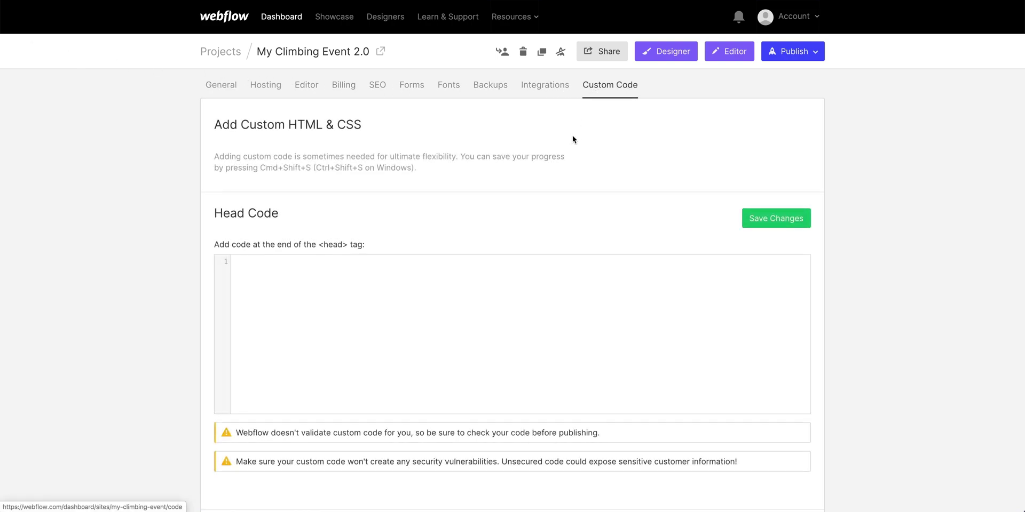
left_click(508, 271)
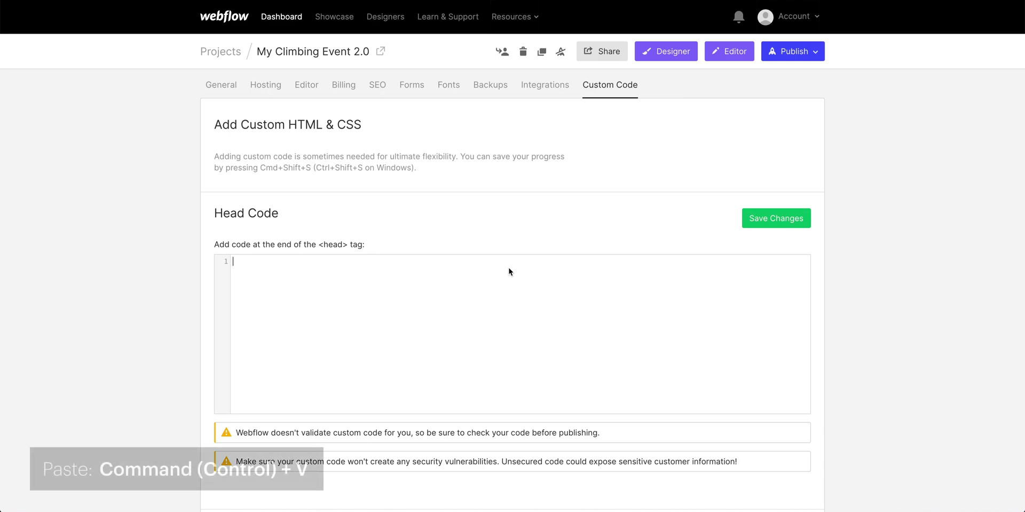
type("<script src=\"https://apps.elfsight.com/p/platform.js\" defer></script> <div class=\"elfsight-app-9a2c2a45-87ee-4a3a-bb15-8ab780894e63\"></div>")
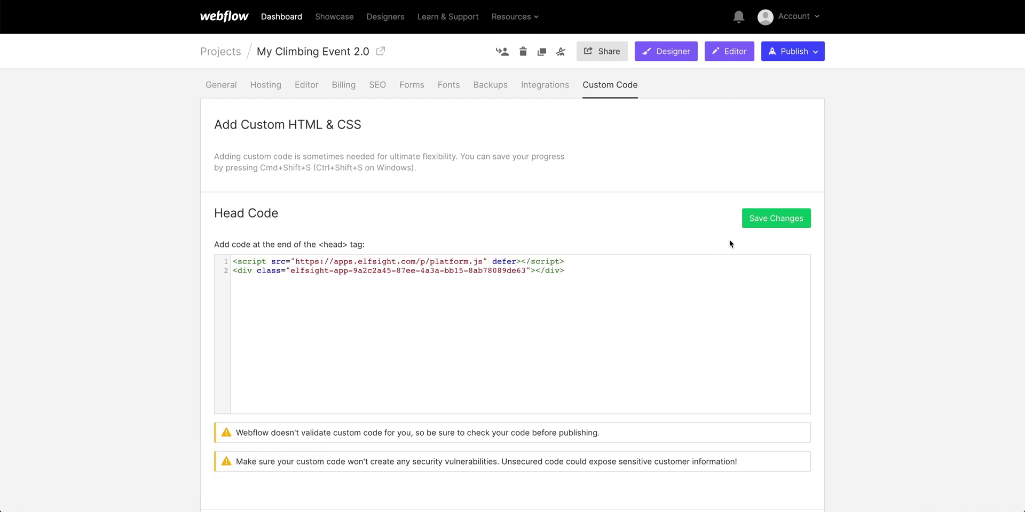
left_click(795, 53)
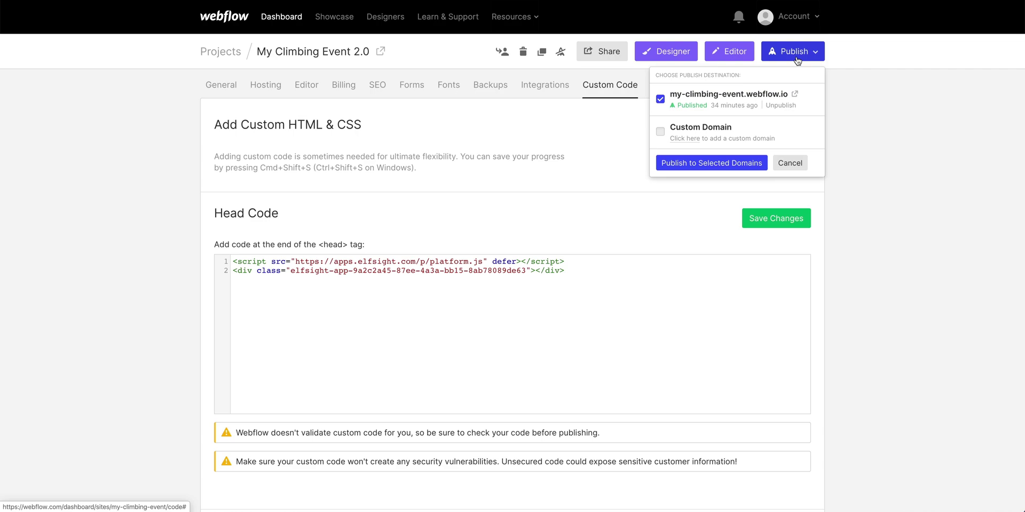
left_click(733, 164)
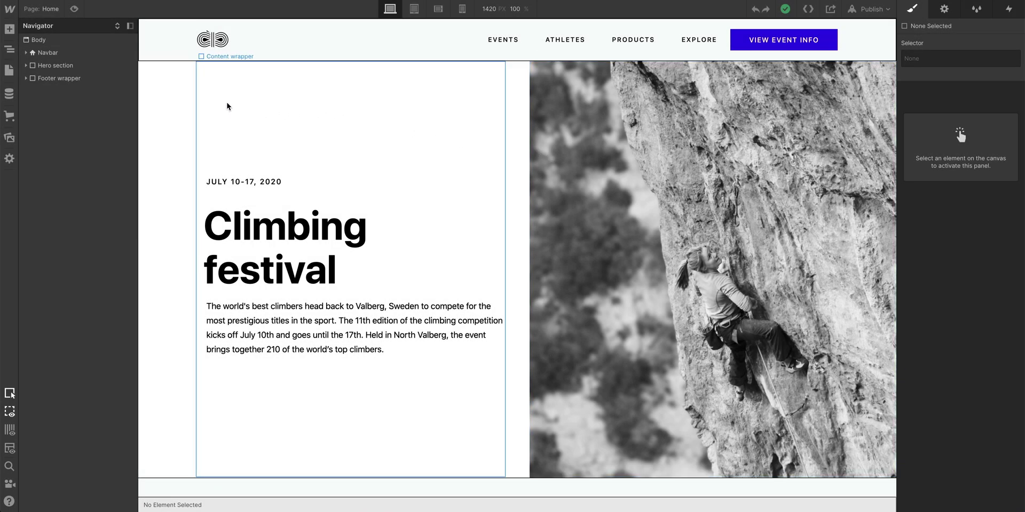
Step: Paste the Elfsight embed code into the Home page's Inside <head> tag field and save the page settings
left_click(9, 70)
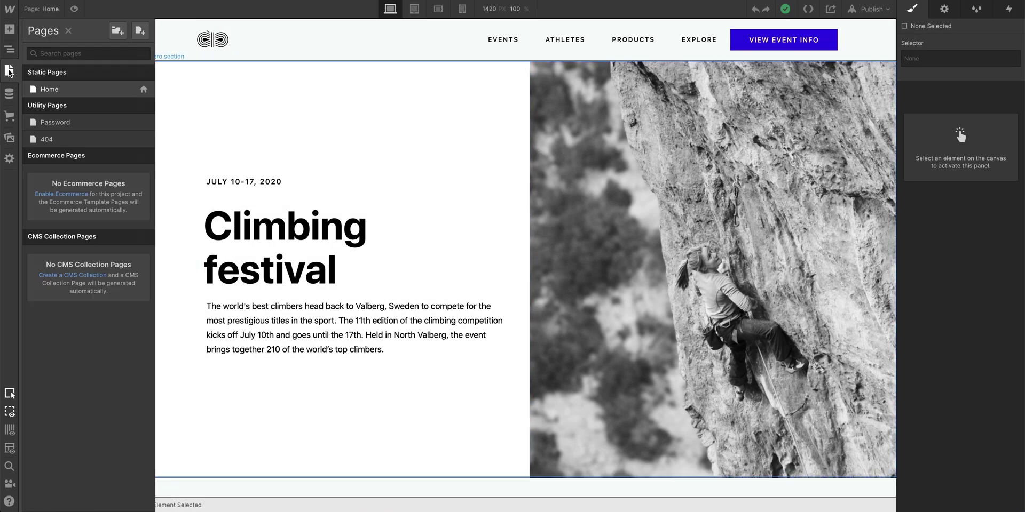
left_click(143, 91)
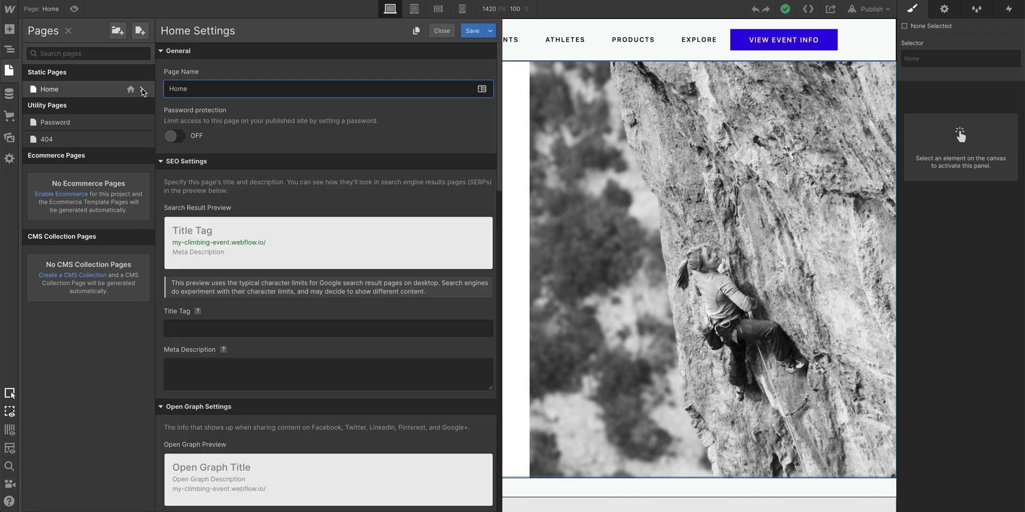
scroll(272, 163, "down", 15)
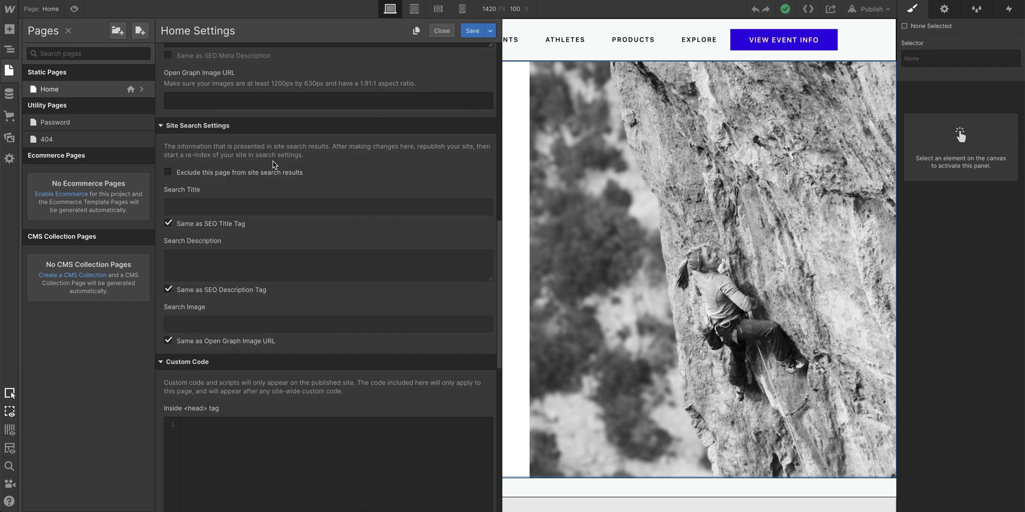
left_click(247, 429)
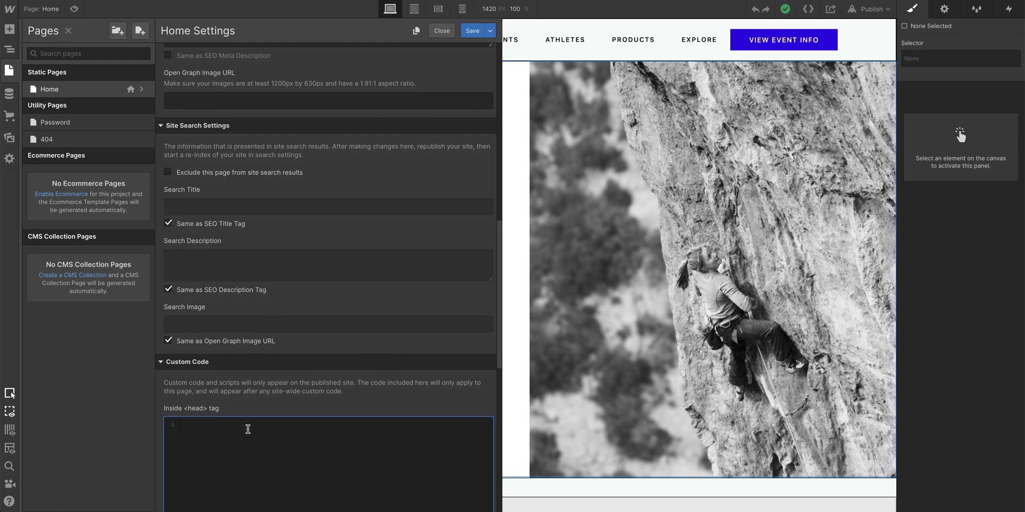
type("<script src=\"https://apps.elfsight.com/p/platform.js\" defer></script> <div class=\"elfsight-app-9a2c2a45-87ee-4a3a-bb15-8ab78089de63\"></div>")
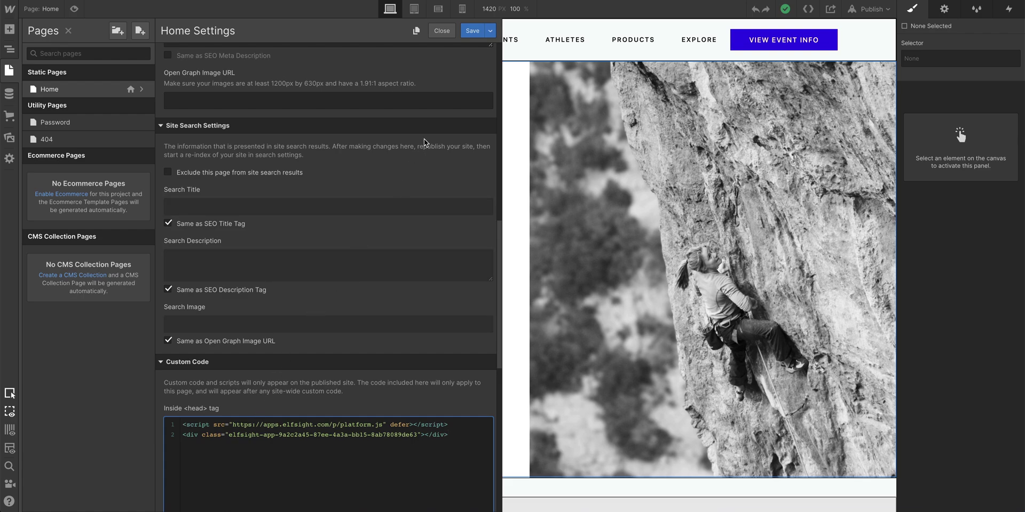
left_click(465, 34)
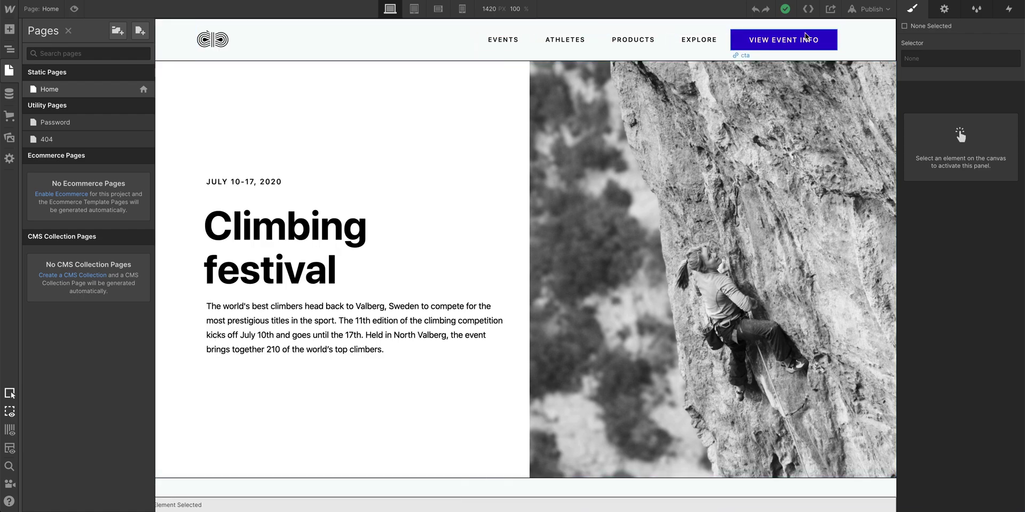
left_click(853, 14)
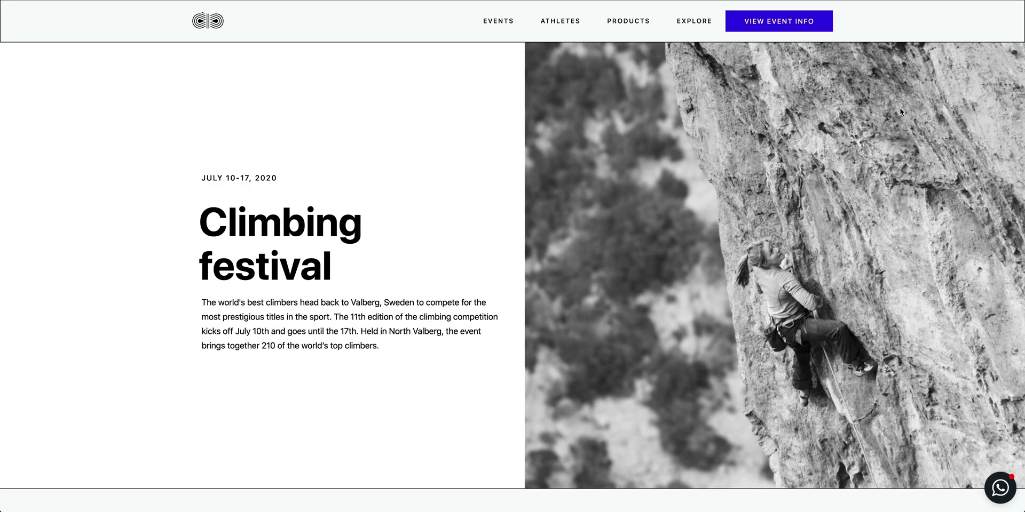
Step: Open the WhatsApp chat popup on the live site and send a short message in the help chat
left_click(989, 487)
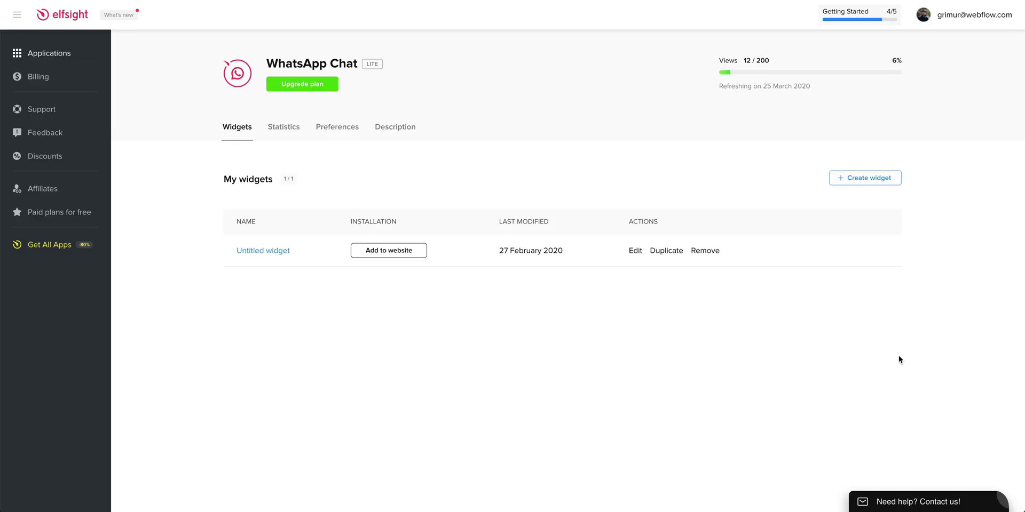
left_click(970, 494)
type("Please be my friend")
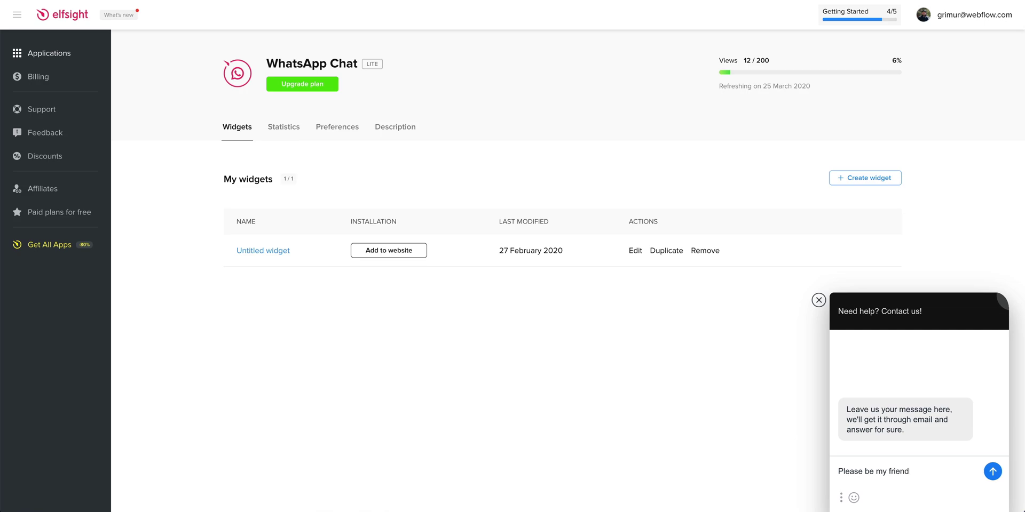
key("Return")
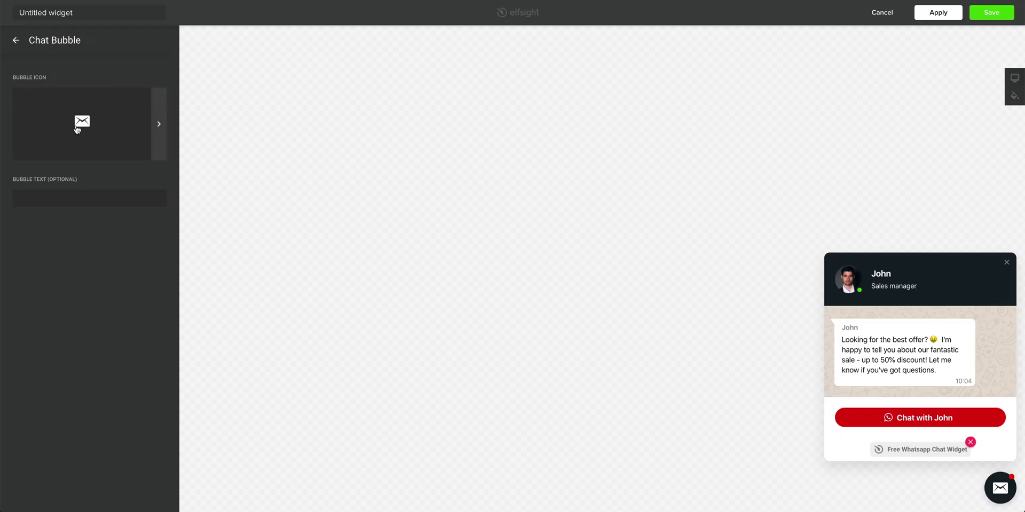
Step: Pick the WhatsApp bubble icon, paste the embed code, and publish to the selected domain
left_click(77, 130)
left_click(77, 130)
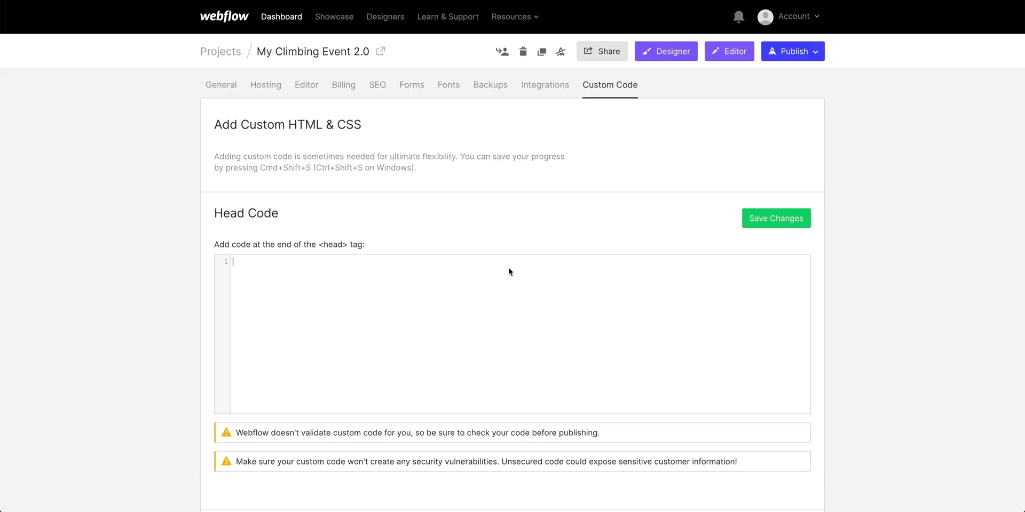
type("<script src=\"https://apps.elfsight.com/p/platform.js\" defer></script> <div class=\"elfsight-app-9a2c2a45-87ee-4a3a-bb15-8ab780894e63\"></div>")
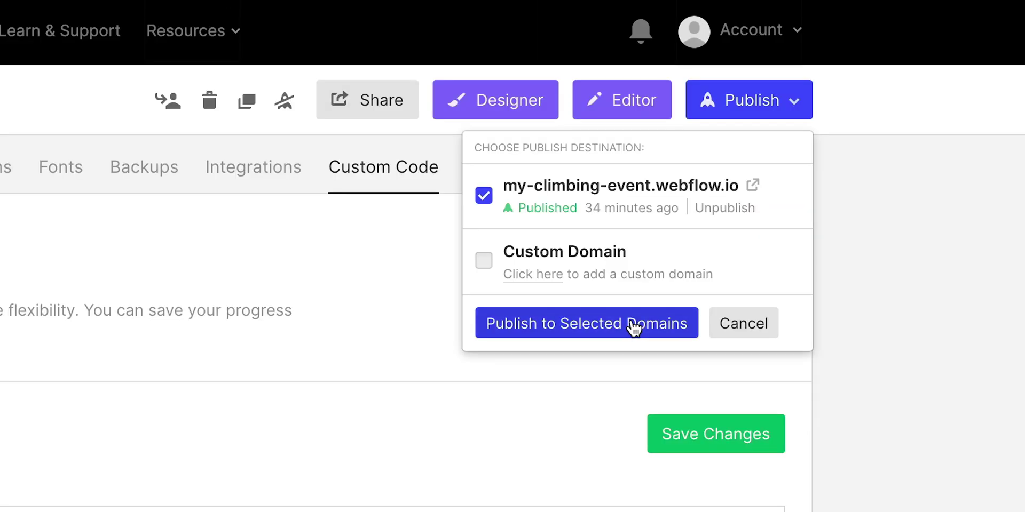
left_click(732, 167)
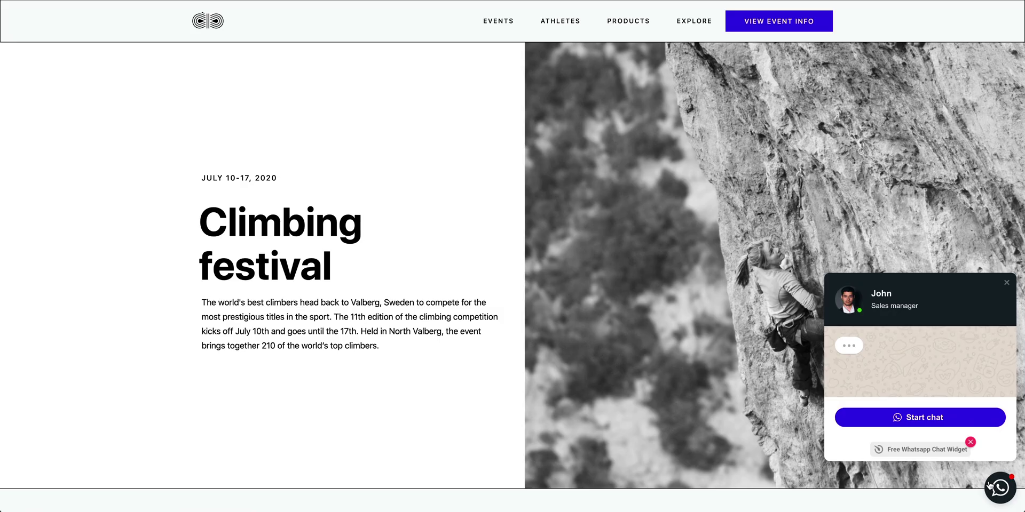